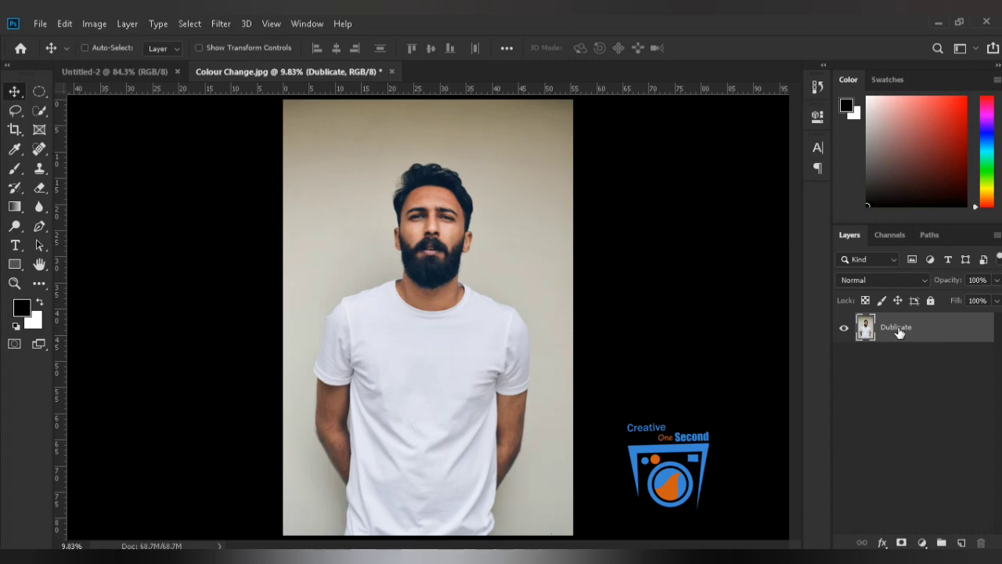
# Duplicate the "Dublicate" photo layer and rename the copy "ctrl + j".
pyautogui.hotkey('ctrl', 'j')
pyautogui.doubleClick(897, 326)
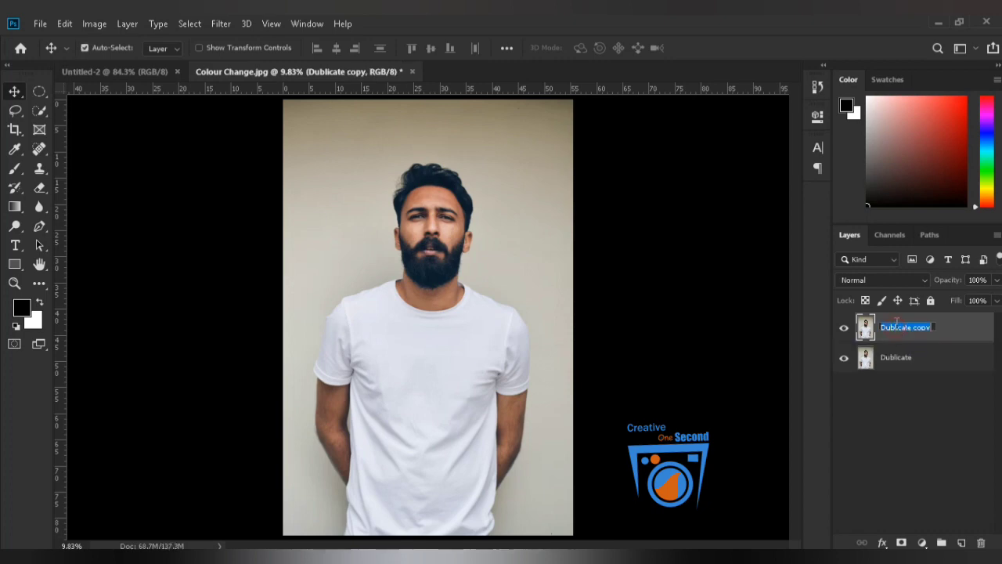
pyautogui.write('ctrl + i')
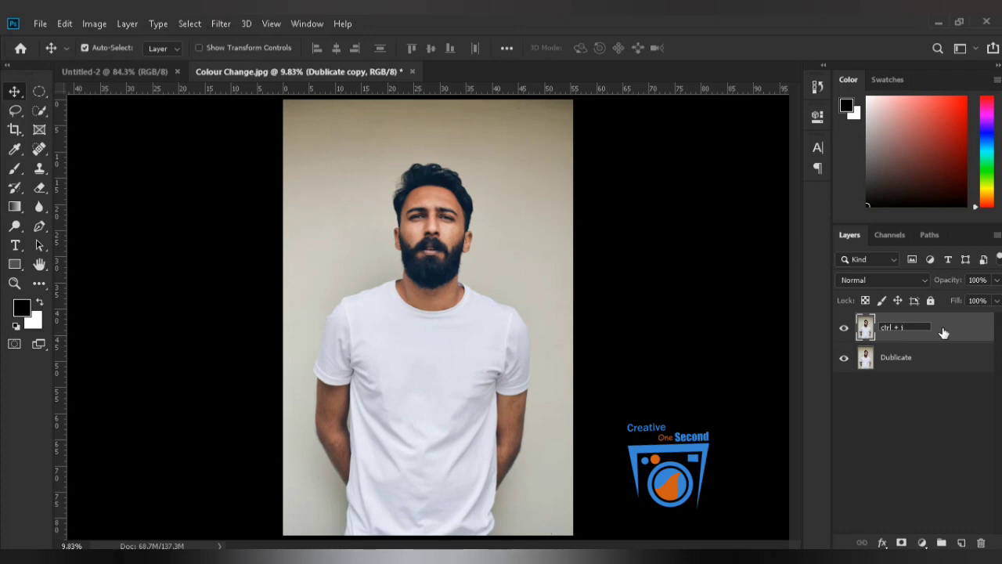
pyautogui.click(941, 363)
pyautogui.click(915, 326)
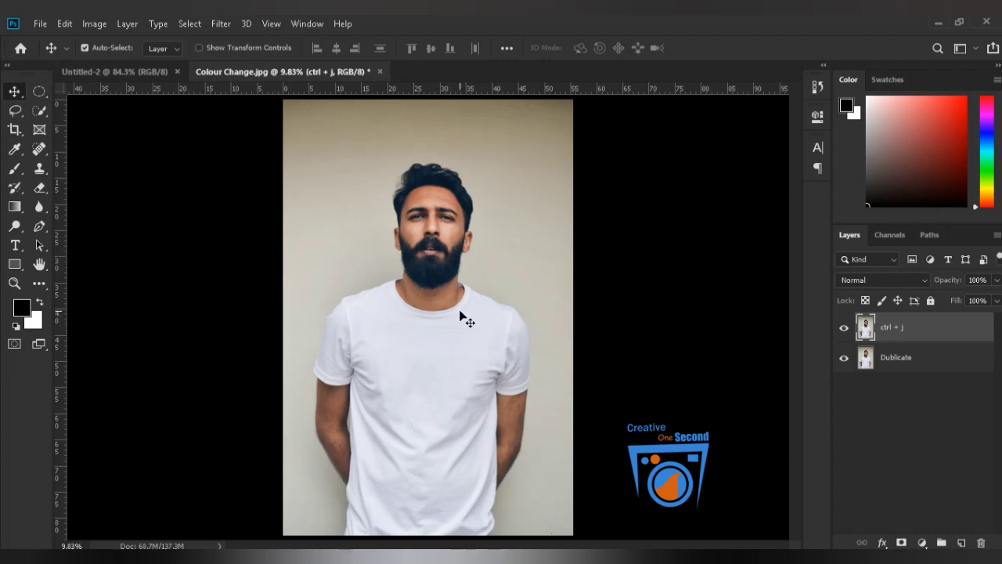
# Select the T-shirt's torso and the sleeve on the image's left side using the Quick Selection tool with brush size 300.
pyautogui.press('w')
pyautogui.rightClick(40, 111)
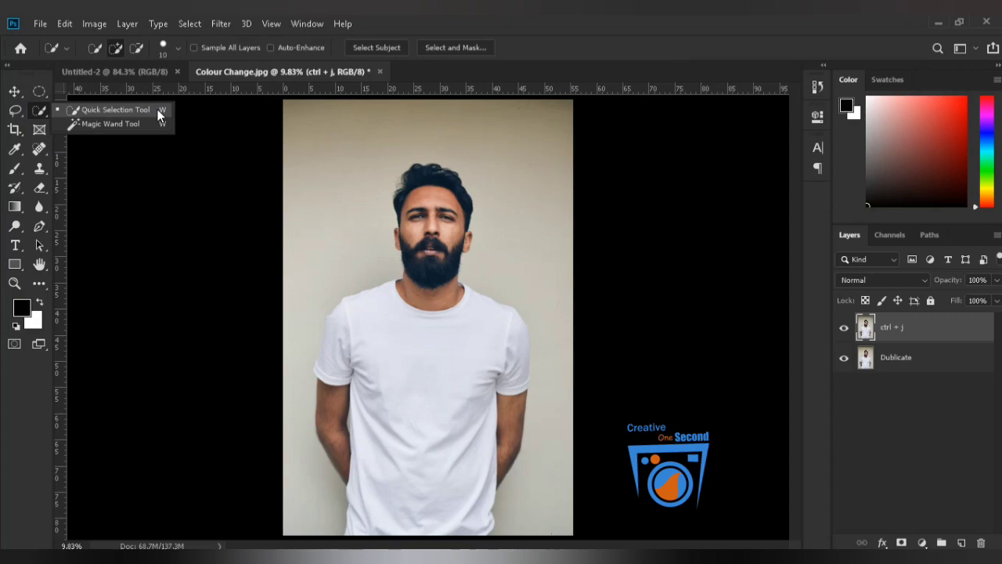
pyautogui.click(125, 110)
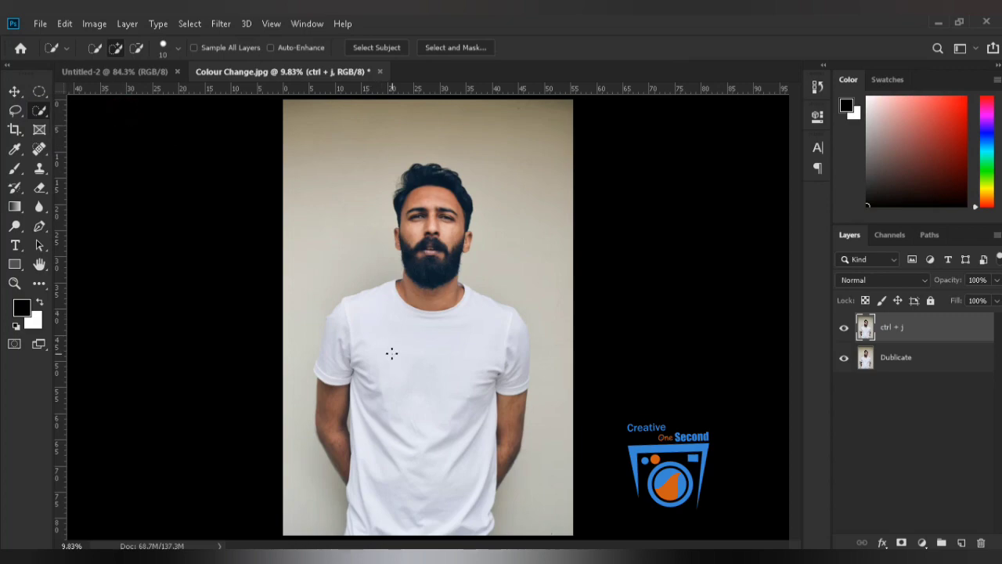
pyautogui.moveTo(392, 357); pyautogui.dragTo(463, 376)
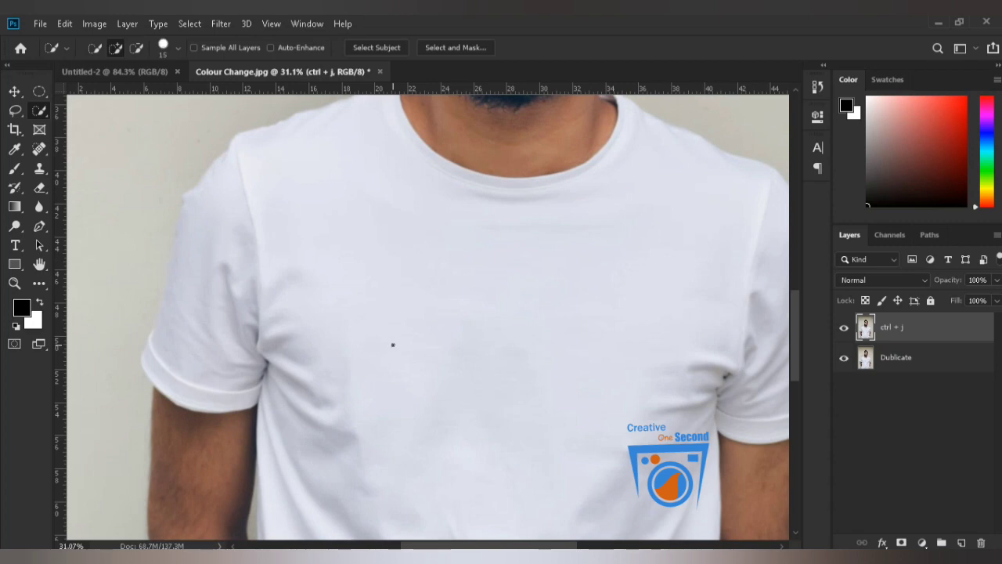
pyautogui.press(']')
pyautogui.press(']')
pyautogui.press(']')
pyautogui.press(']')
pyautogui.press(']')
pyautogui.press(']')
pyautogui.press(']')
pyautogui.press(']')
pyautogui.press(']')
pyautogui.press(']')
pyautogui.press(']')
pyautogui.press(']')
pyautogui.press(']')
pyautogui.press(']')
pyautogui.press(']')
pyautogui.click(203, 340)
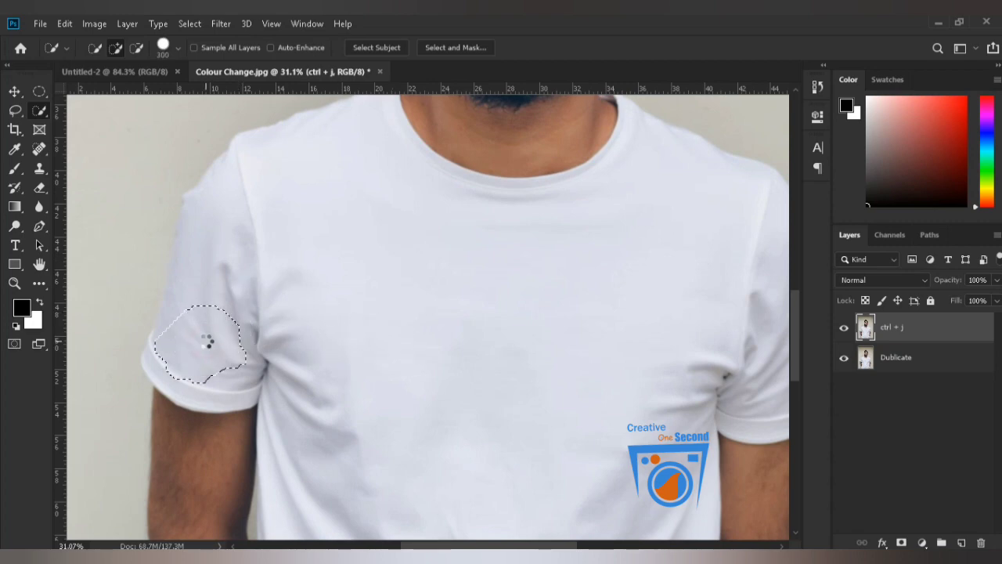
pyautogui.moveTo(206, 340)
pyautogui.mouseDown()
pyautogui.moveTo(225, 293)
pyautogui.moveTo(233, 218)
pyautogui.moveTo(337, 229)
pyautogui.moveTo(476, 431)
pyautogui.mouseUp()
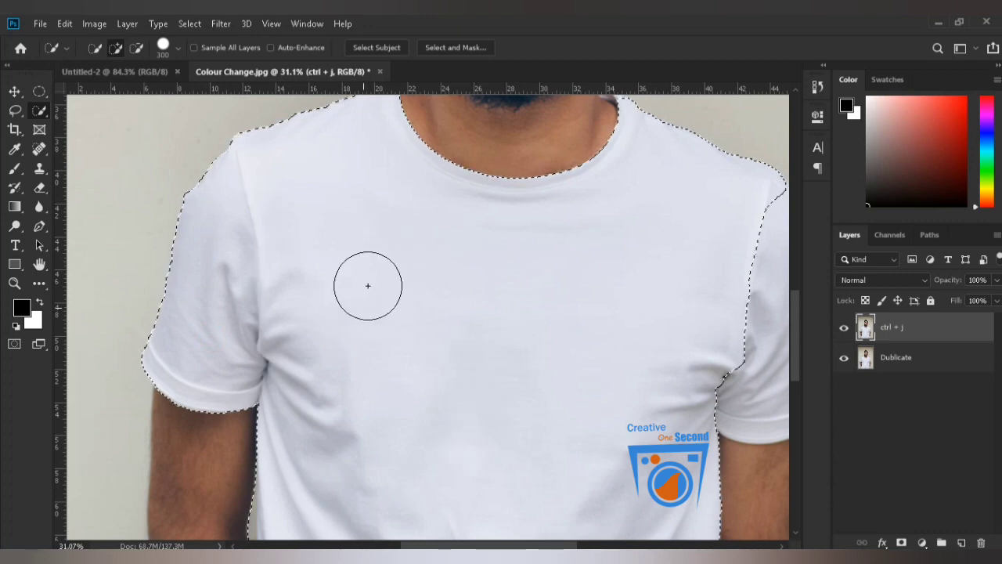
# Extend the selection over the rest of the torso and the sleeve on the image's right side.
pyautogui.moveTo(367, 242); pyautogui.dragTo(327, 377)
pyautogui.moveTo(581, 398); pyautogui.dragTo(378, 296)
pyautogui.click(507, 360)
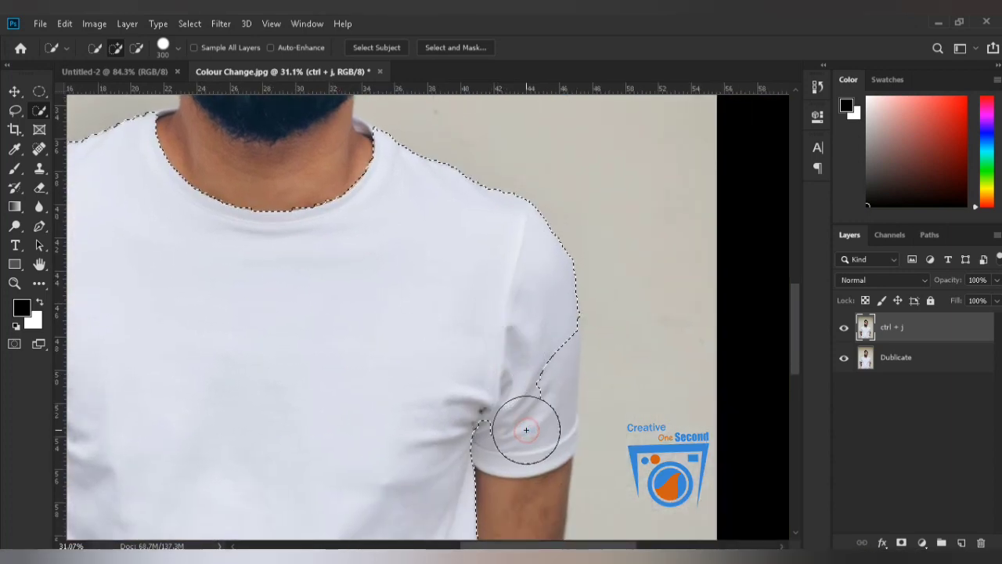
pyautogui.click(521, 427)
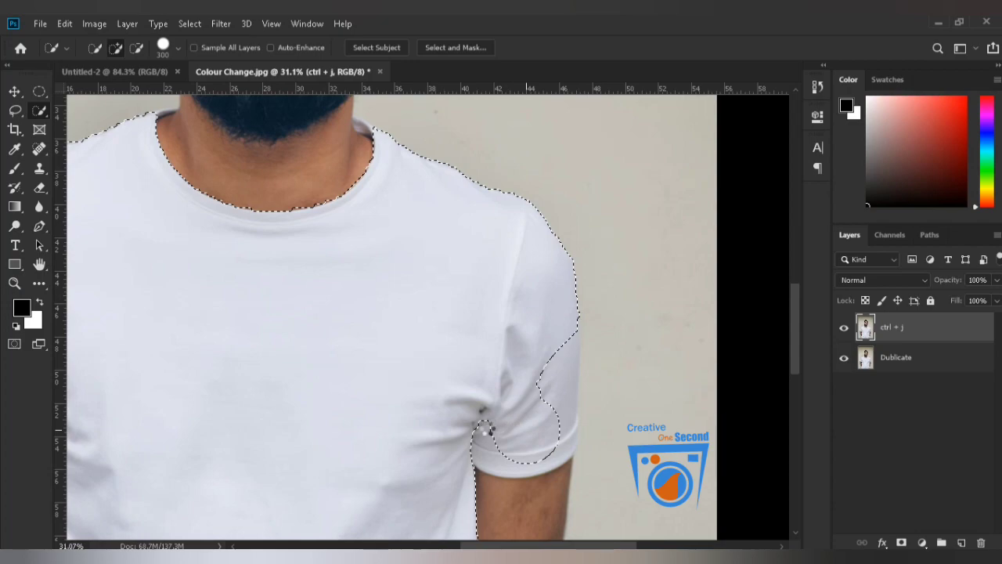
# Inspect the selection edge along the T-shirt's sides, hem and sleeve.
pyautogui.press('space')
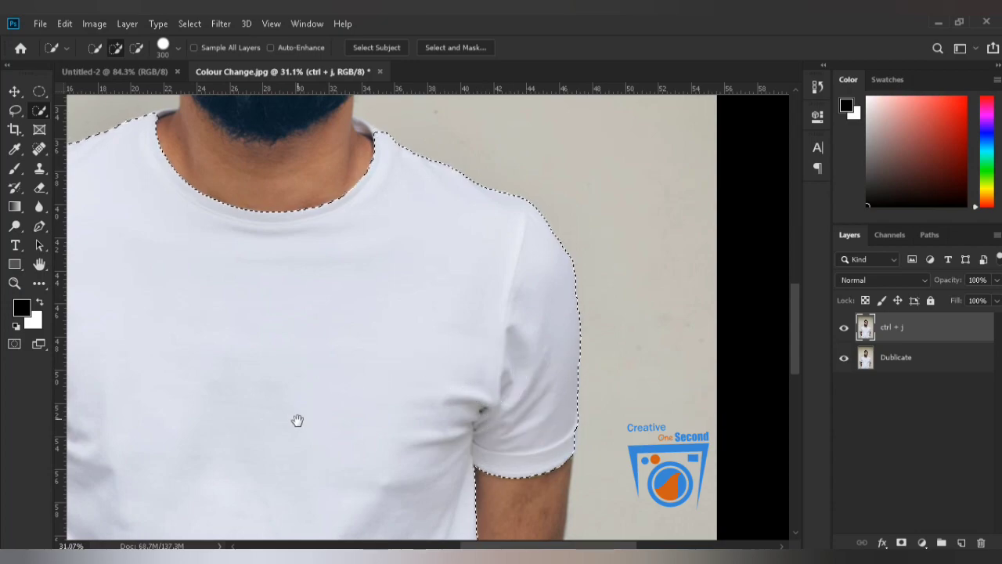
pyautogui.moveTo(298, 421); pyautogui.dragTo(407, 164)
pyautogui.moveTo(424, 300); pyautogui.dragTo(426, 163)
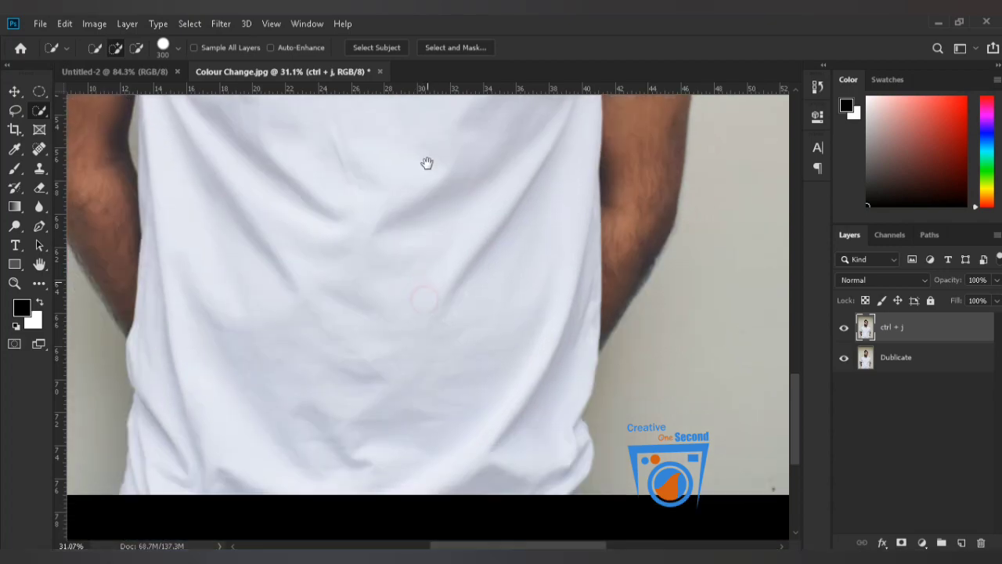
pyautogui.press('space')
pyautogui.moveTo(325, 191); pyautogui.dragTo(562, 468)
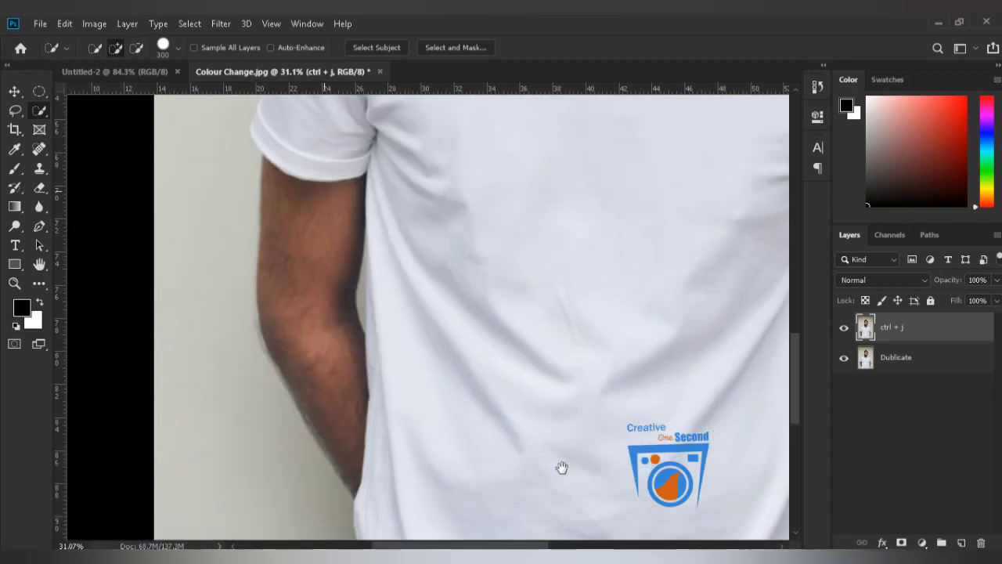
pyautogui.scroll(5, 508, 396)
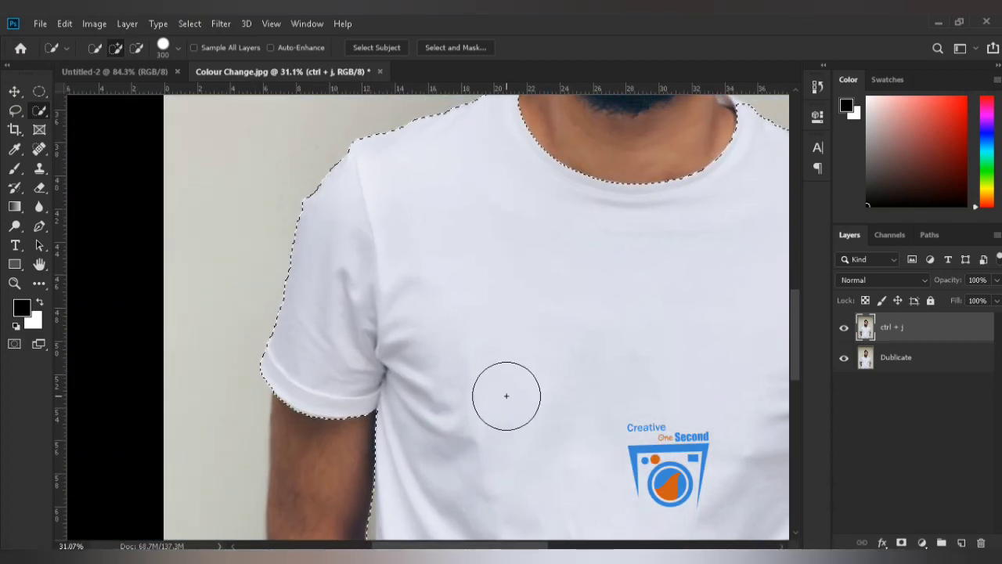
pyautogui.scroll(-1, 499, 318)
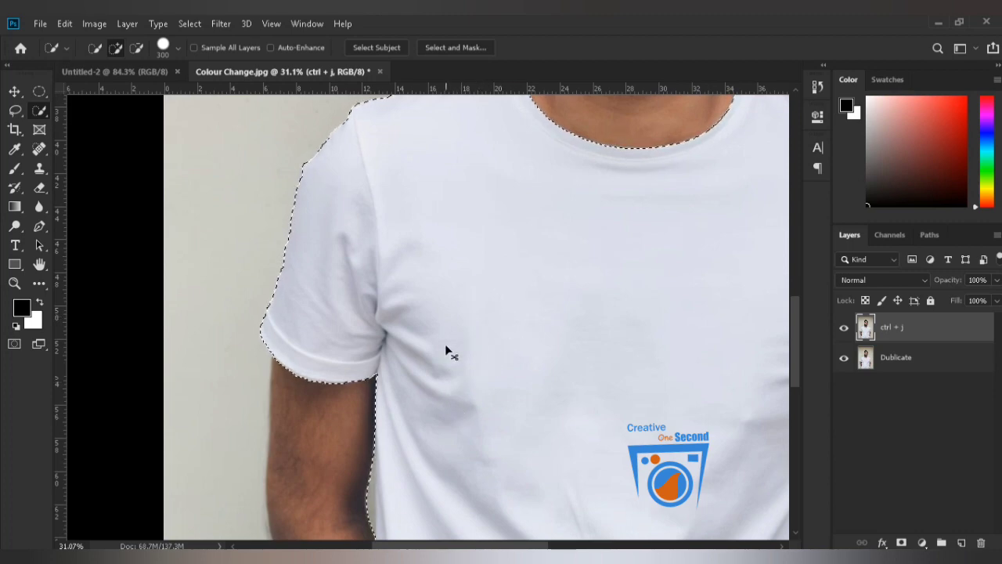
pyautogui.scroll(-2, 443, 297)
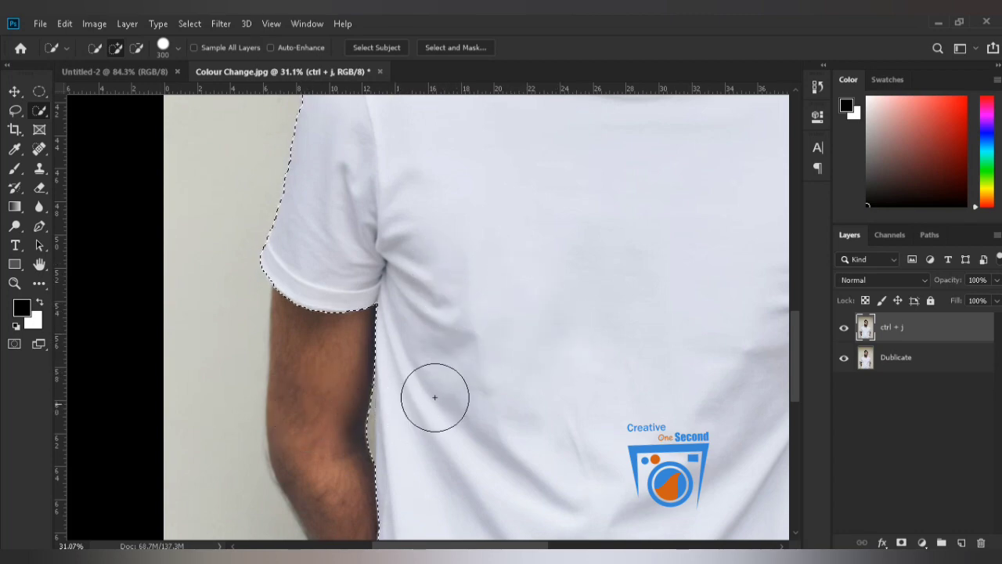
pyautogui.scroll(4, 462, 215)
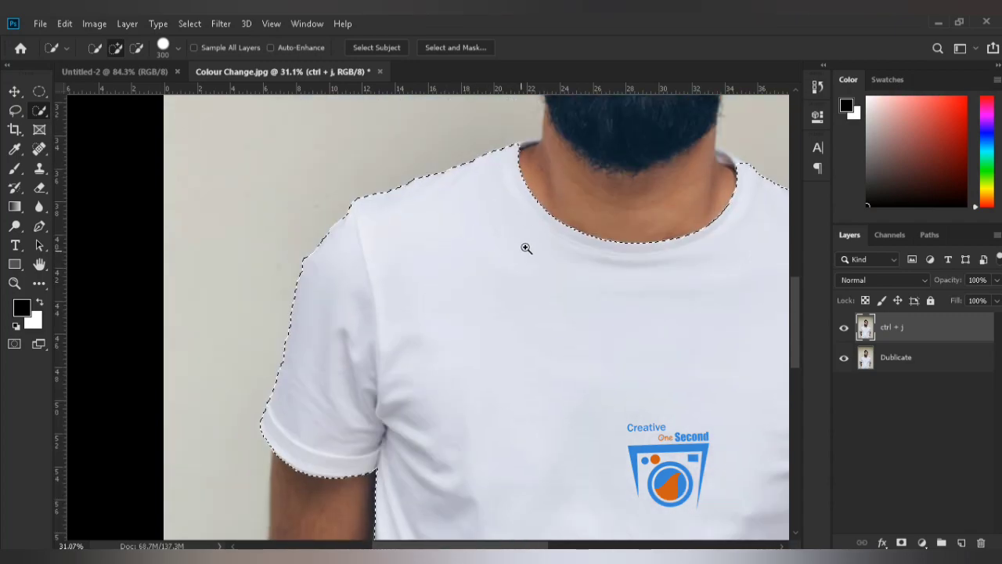
# Add the back collar strip on the left side of the neck to the selection with a brush size of 20.
pyautogui.moveTo(526, 248); pyautogui.dragTo(610, 255)
pyautogui.moveTo(599, 205); pyautogui.dragTo(499, 530)
pyautogui.press('[')
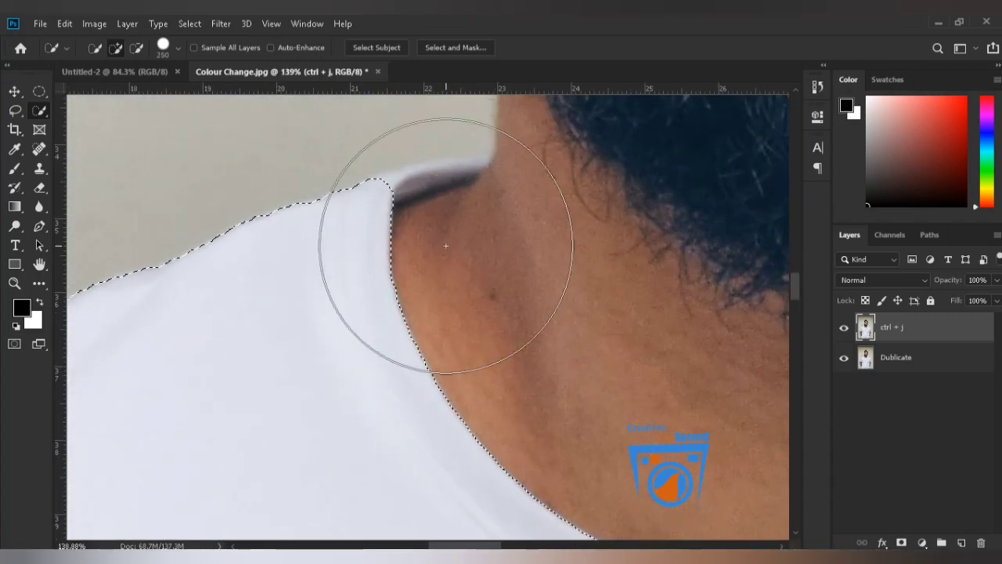
pyautogui.press('[')
pyautogui.press('[')
pyautogui.press('[')
pyautogui.press('[')
pyautogui.press('[')
pyautogui.press('[')
pyautogui.press('[')
pyautogui.press('[')
pyautogui.press('[')
pyautogui.press('[')
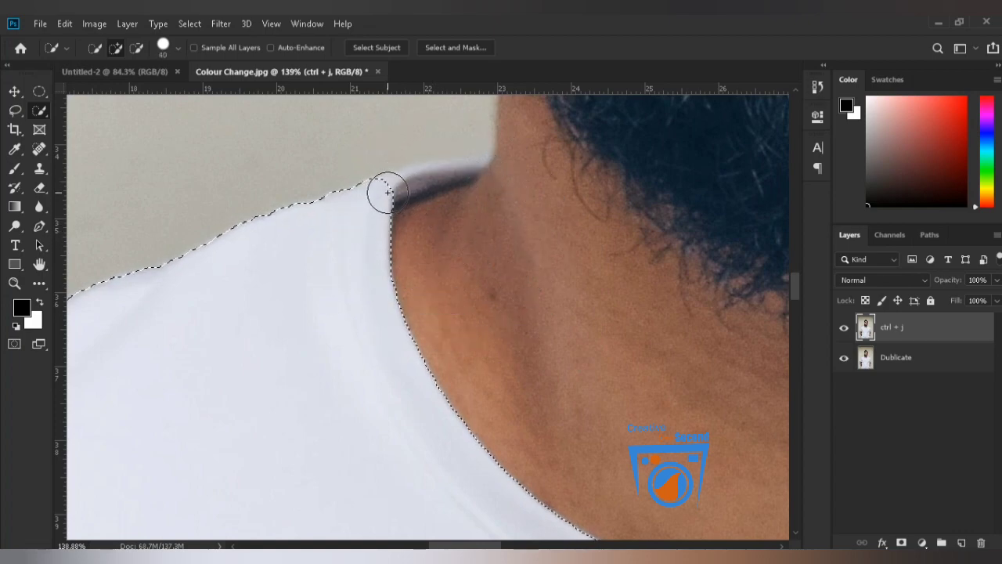
pyautogui.press('[')
pyautogui.press('[')
pyautogui.moveTo(386, 185); pyautogui.dragTo(474, 168)
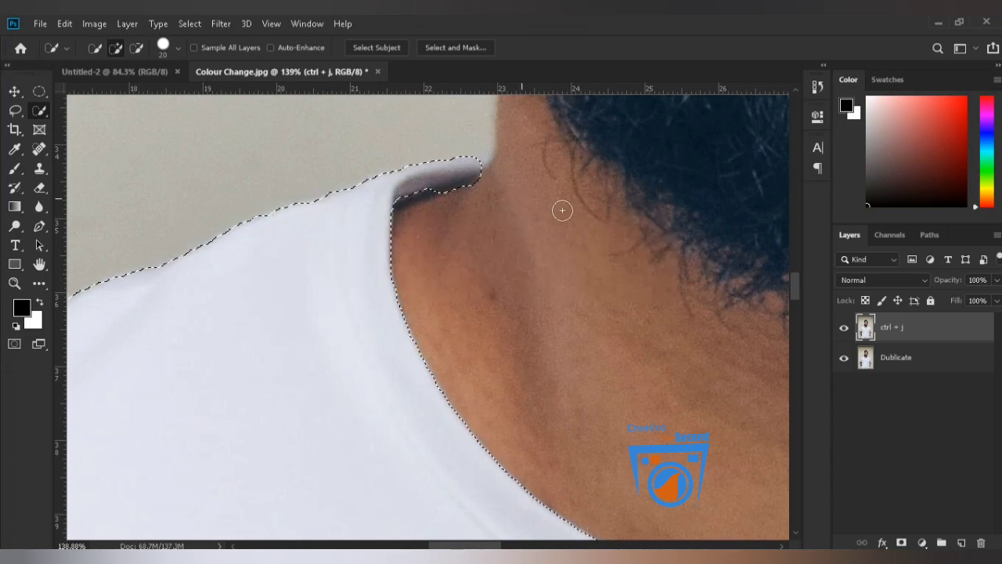
# Add the inner and back collar on the right side of the neck to the selection.
pyautogui.moveTo(592, 230); pyautogui.dragTo(141, 223)
pyautogui.moveTo(732, 263)
pyautogui.mouseDown()
pyautogui.moveTo(662, 227)
pyautogui.moveTo(674, 241)
pyautogui.mouseUp()
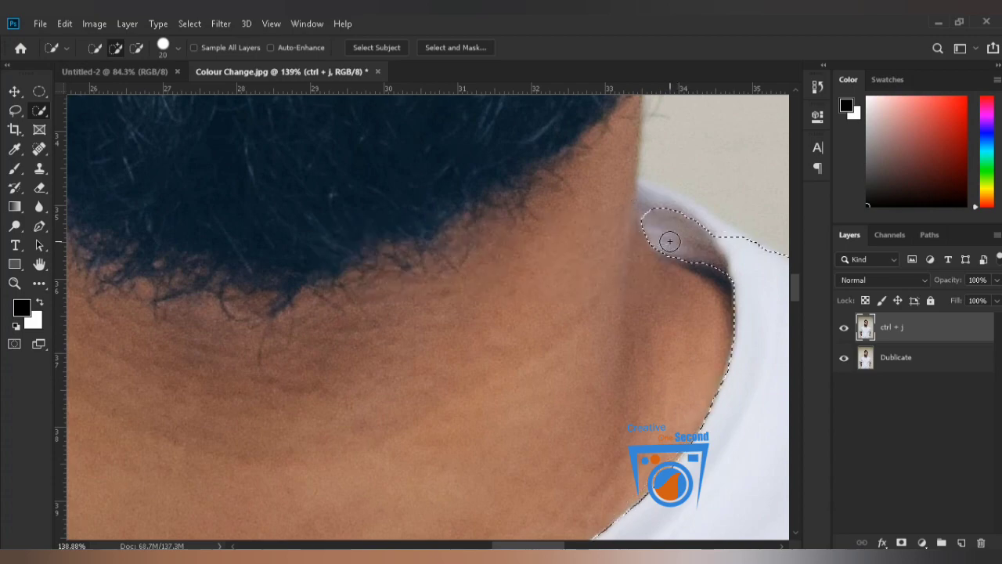
pyautogui.click(648, 192)
pyautogui.moveTo(648, 193); pyautogui.dragTo(666, 214)
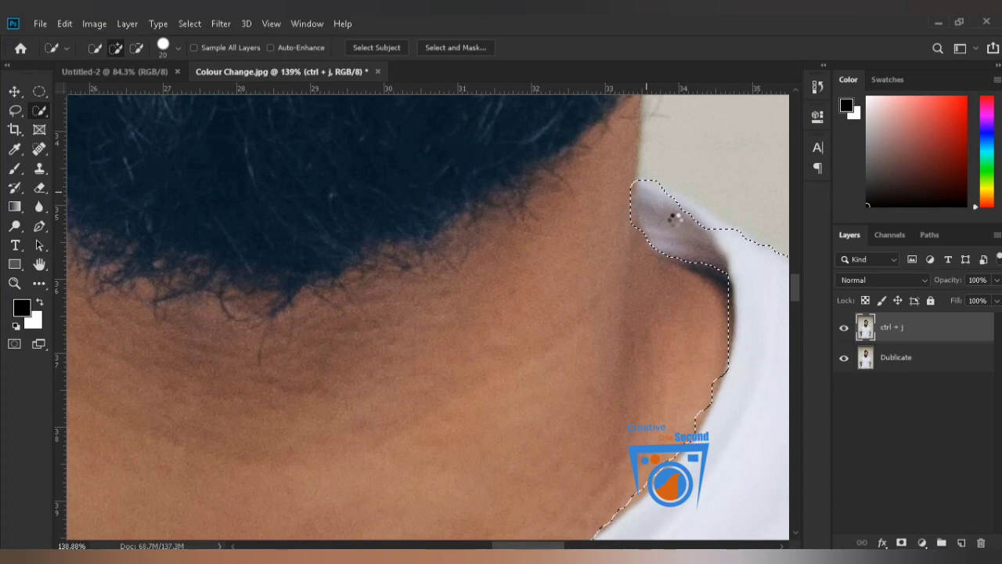
pyautogui.moveTo(666, 197)
pyautogui.mouseDown()
pyautogui.moveTo(724, 234)
pyautogui.moveTo(676, 226)
pyautogui.mouseUp()
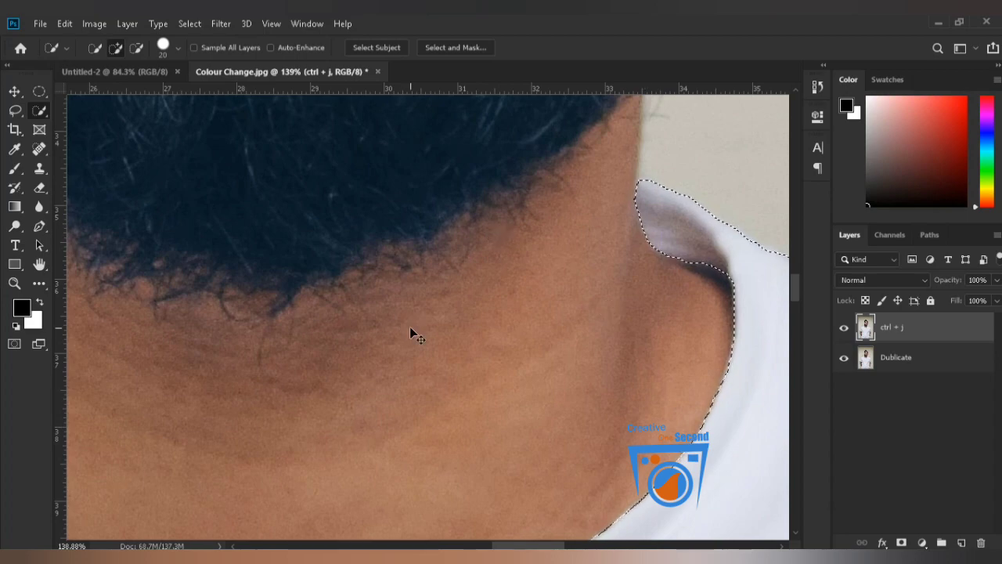
pyautogui.hotkey('ctrl', '0')
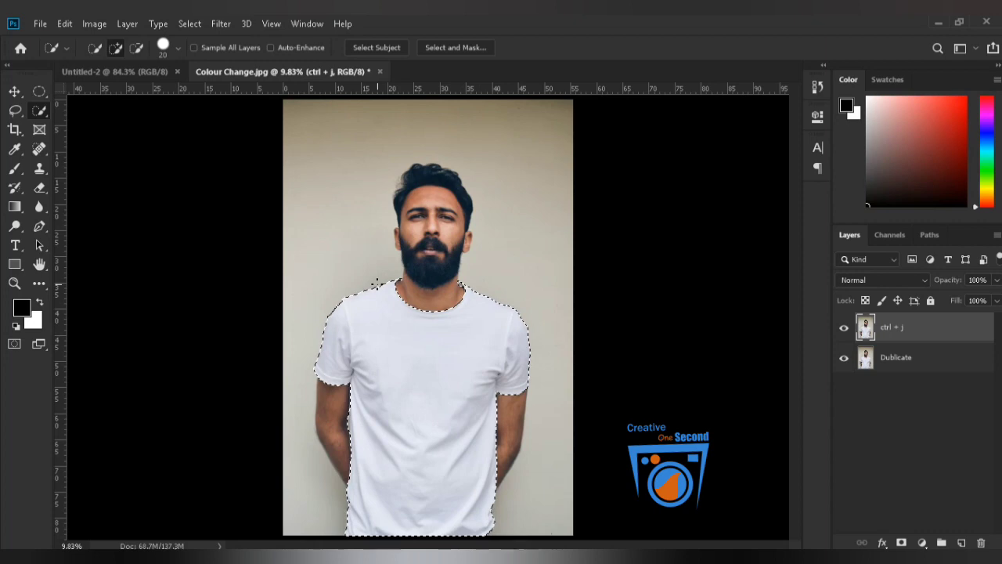
# Mask the "ctrl + j" layer with the T-shirt selection and apply the layer mask.
pyautogui.press('v')
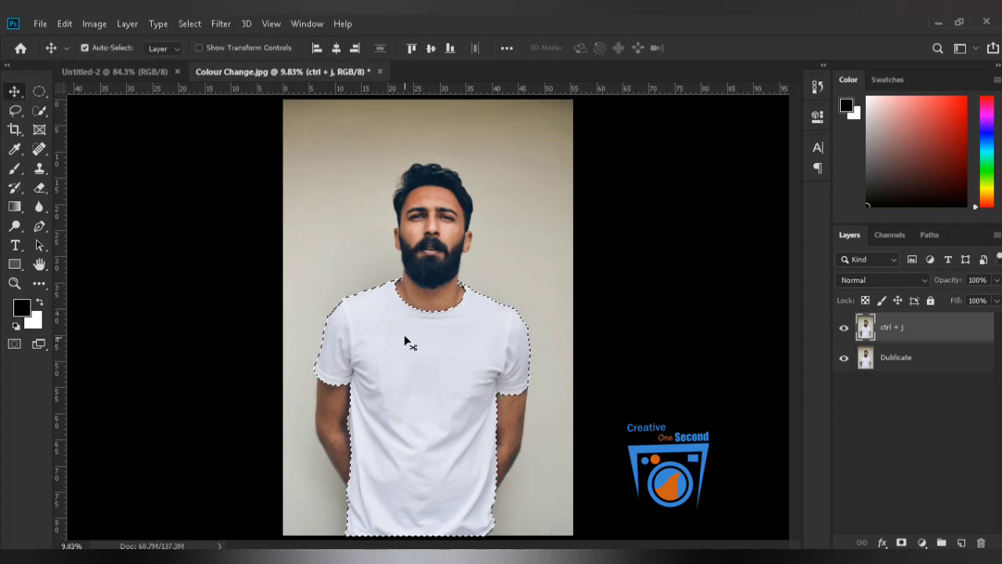
pyautogui.click(901, 543)
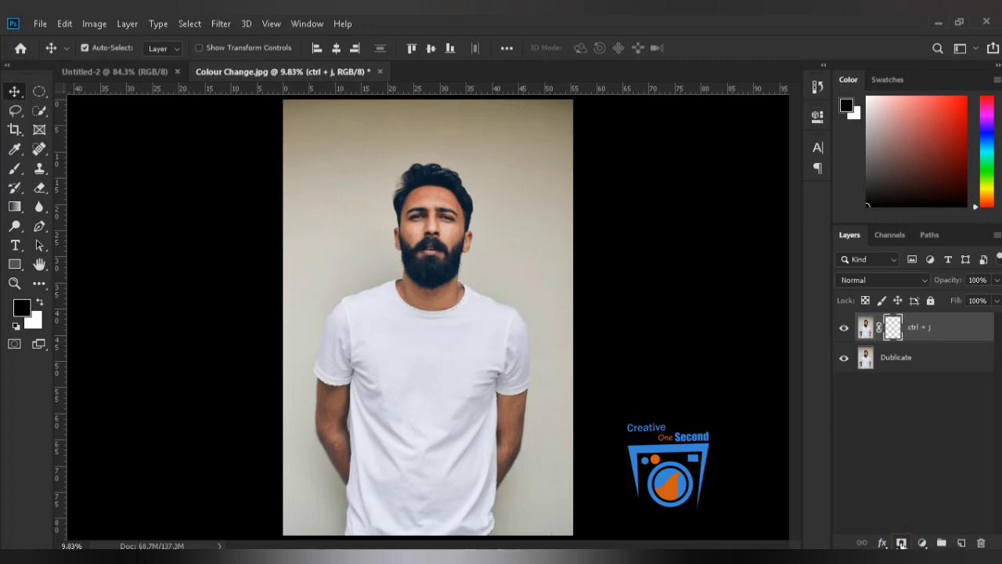
pyautogui.rightClick(894, 330)
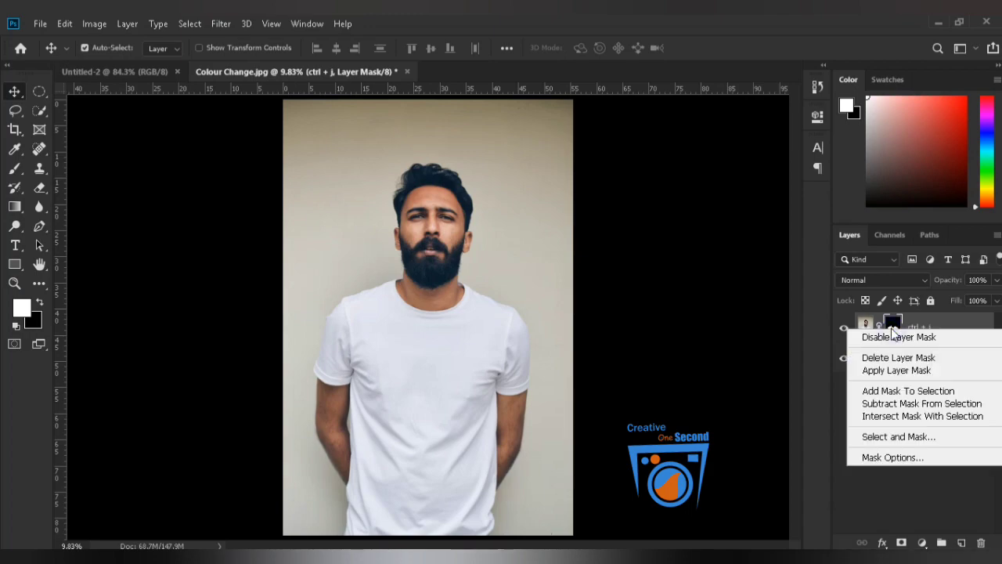
pyautogui.click(906, 372)
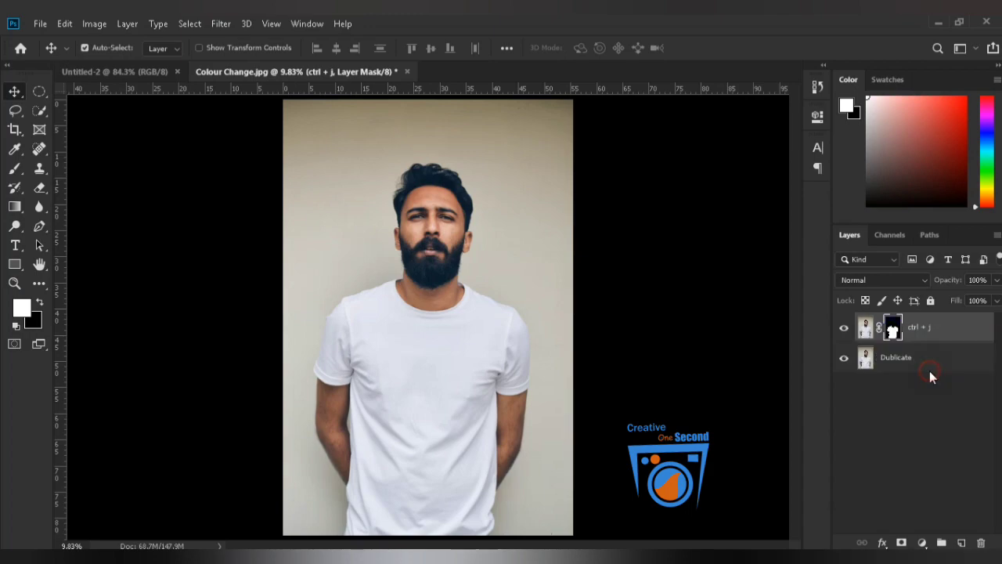
pyautogui.click(846, 358)
pyautogui.click(845, 358)
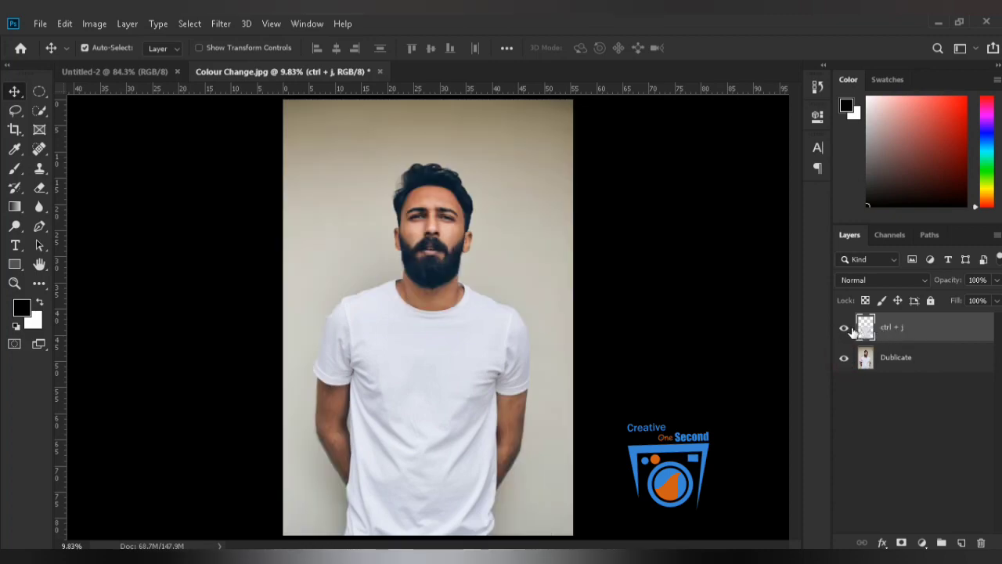
# Convert the "ctrl + j" layer to a Smart Object and add a Hue/Saturation adjustment layer clipped to it.
pyautogui.rightClick(901, 332)
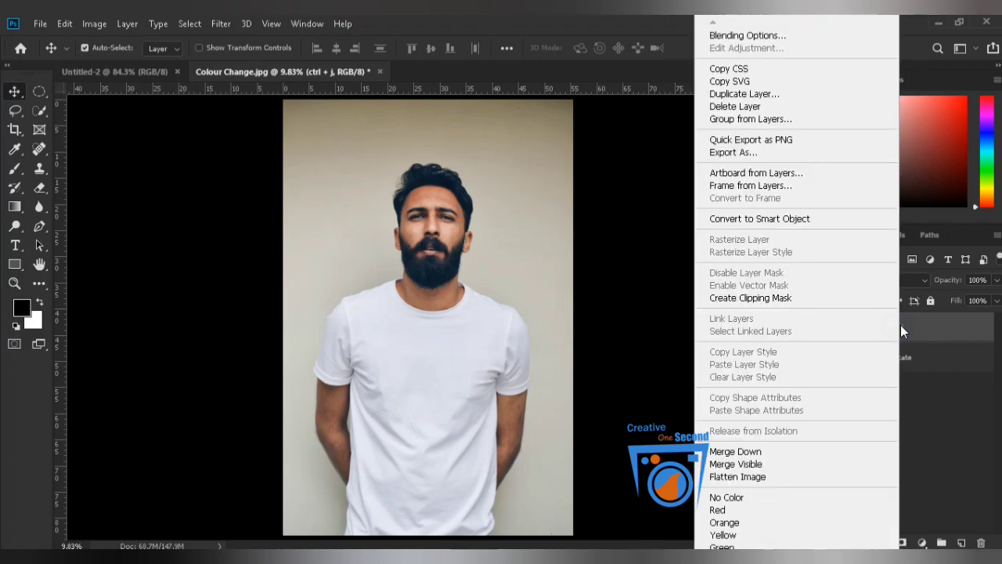
pyautogui.click(805, 220)
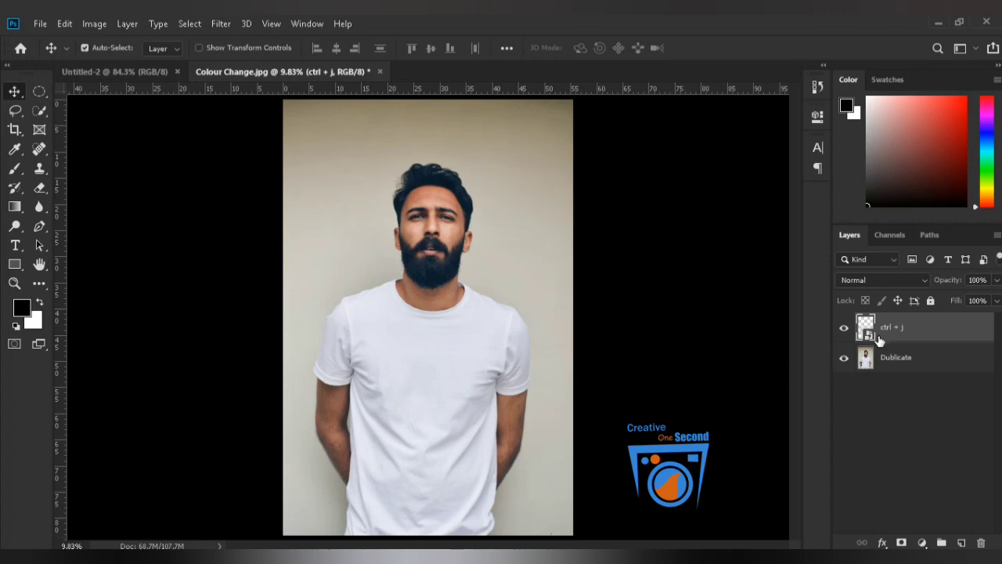
pyautogui.click(922, 543)
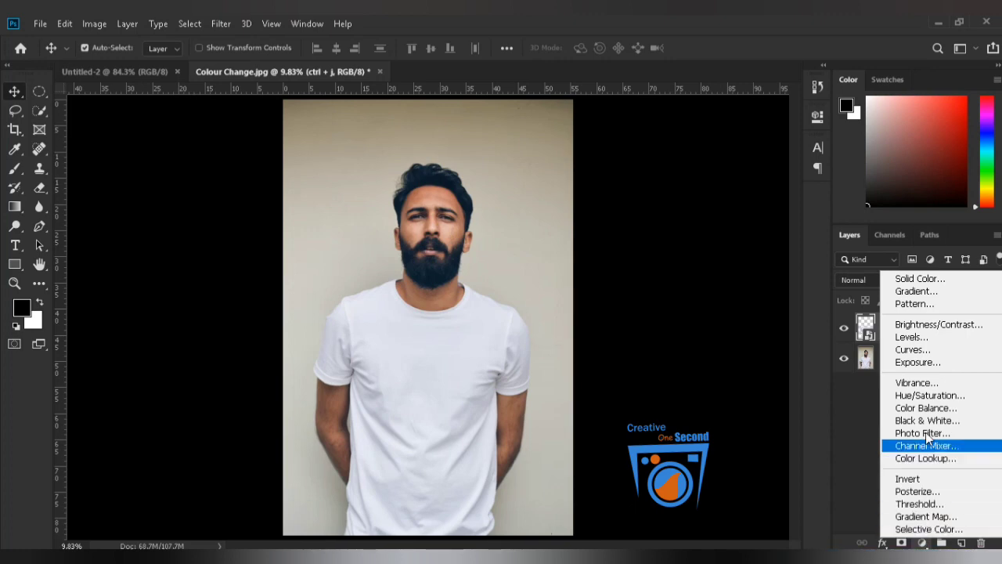
pyautogui.click(939, 395)
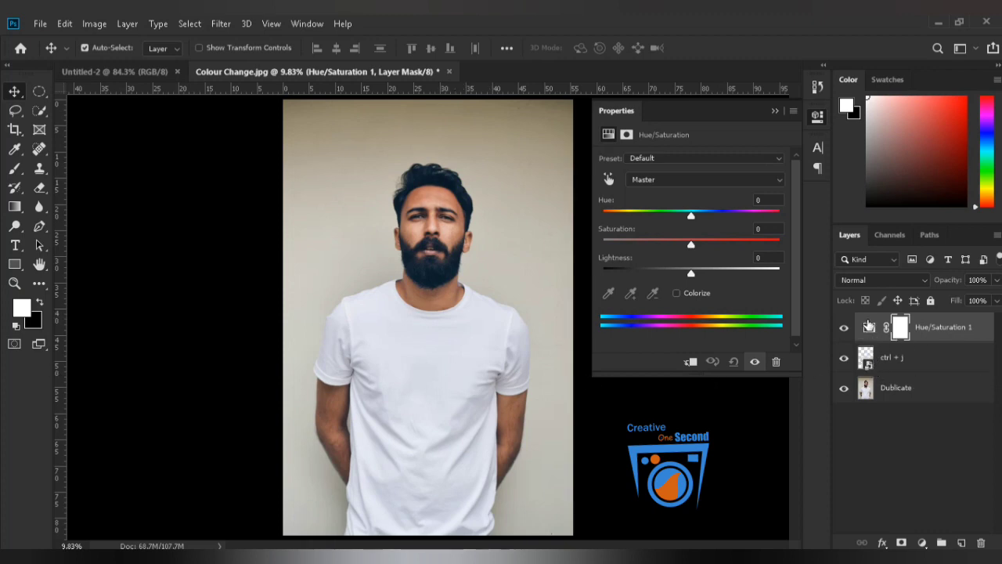
pyautogui.click(690, 362)
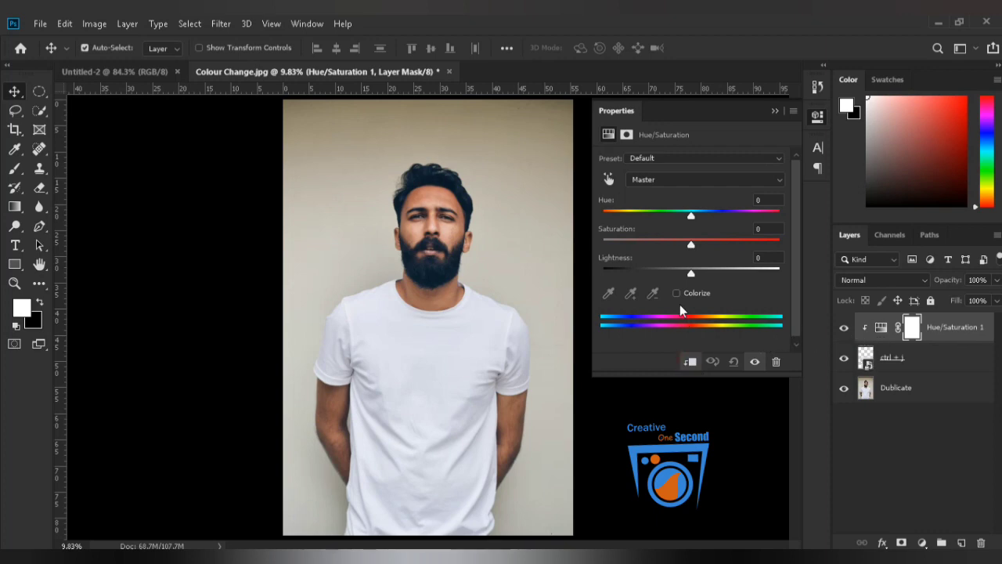
# Colorize the T-shirt green with Hue 89, Saturation 60 and Lightness -32 in the Hue/Saturation adjustment.
pyautogui.click(676, 294)
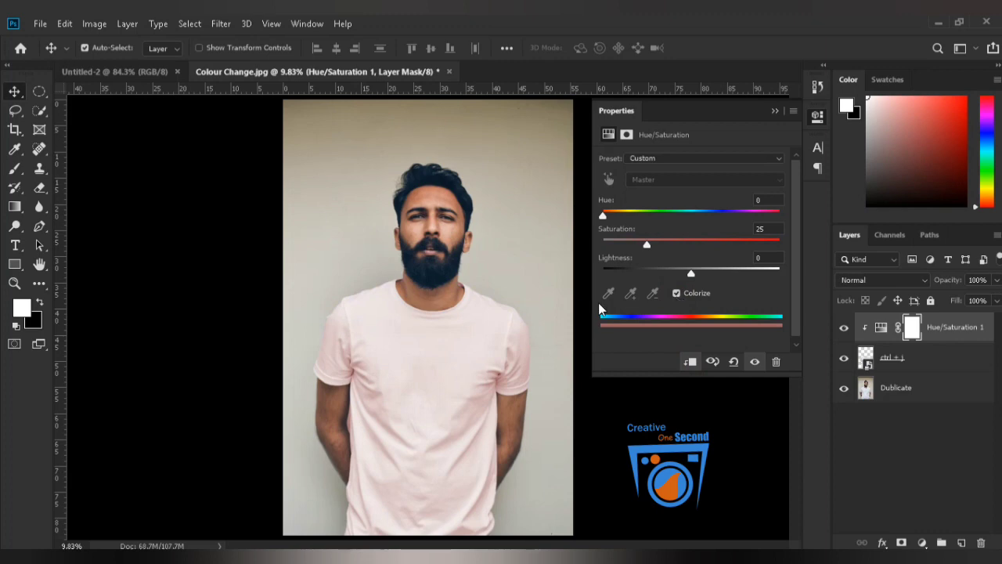
pyautogui.click(843, 330)
pyautogui.click(843, 330)
pyautogui.moveTo(689, 275); pyautogui.dragTo(671, 279)
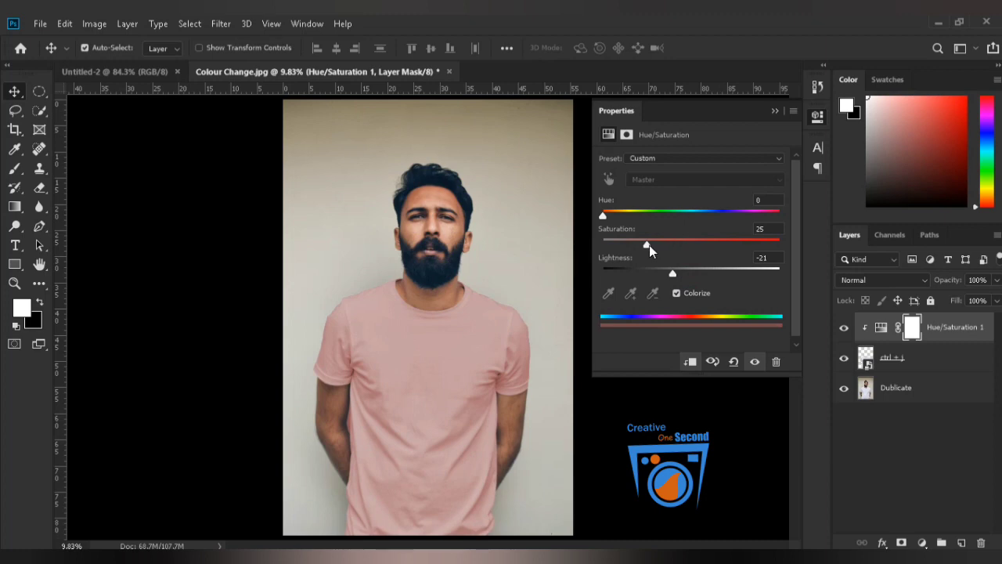
pyautogui.moveTo(648, 245); pyautogui.dragTo(698, 249)
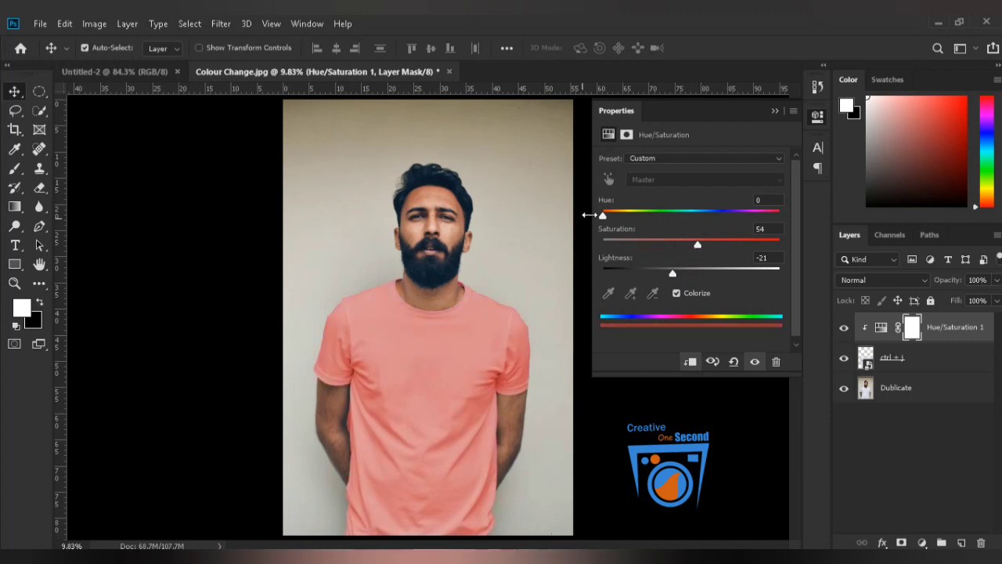
pyautogui.moveTo(603, 215); pyautogui.dragTo(647, 221)
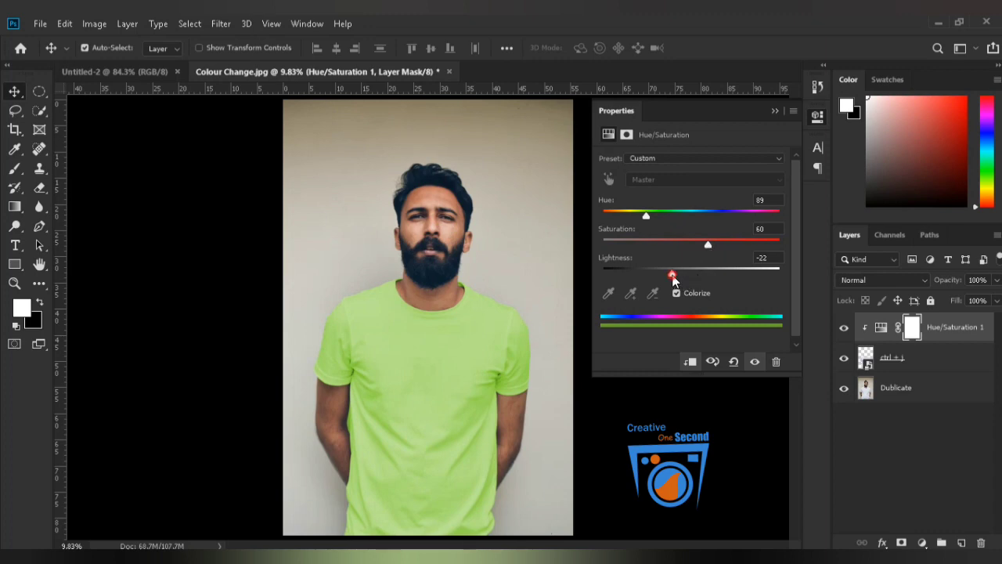
pyautogui.moveTo(672, 275)
pyautogui.mouseDown()
pyautogui.moveTo(682, 276)
pyautogui.moveTo(662, 274)
pyautogui.mouseUp()
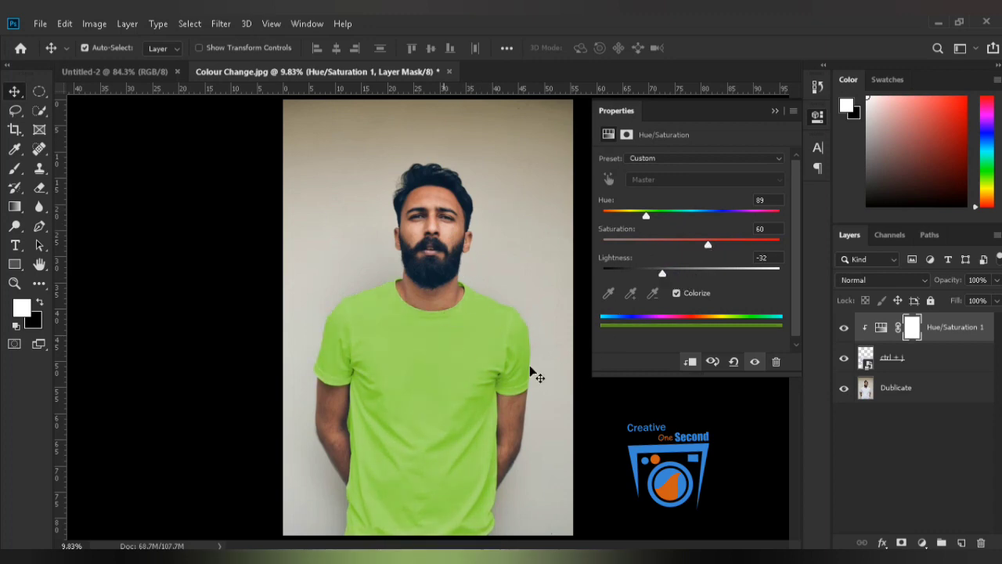